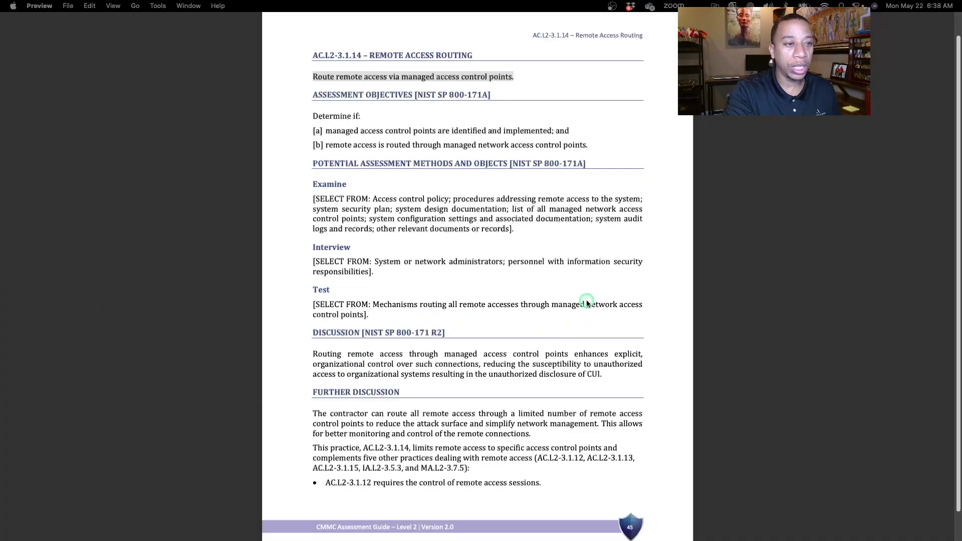
Step: Highlight and read the AC.L2-3.1.14 paragraph listing related remote access practices in the assessment guide
{"action": "left_click", "coordinate": [587, 107]}
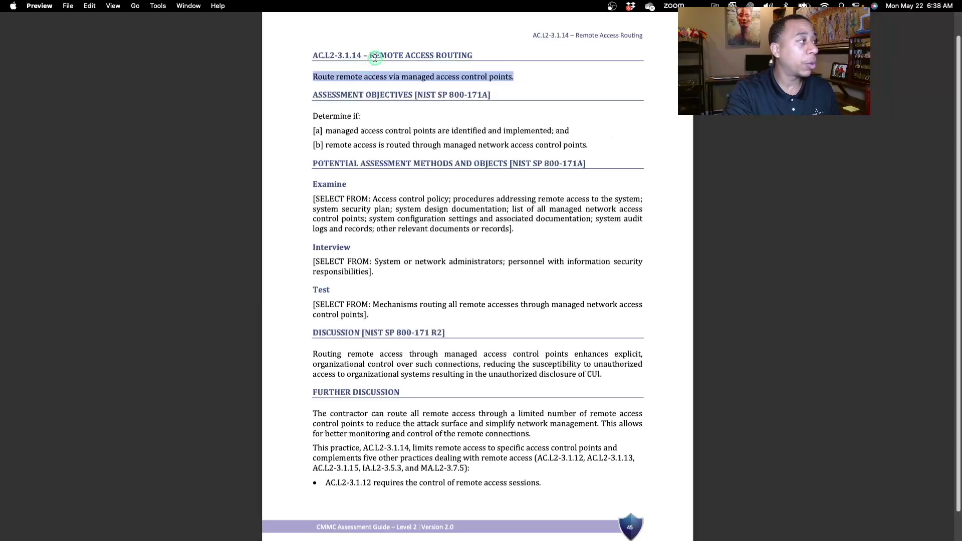
{"action": "left_click", "coordinate": [405, 89]}
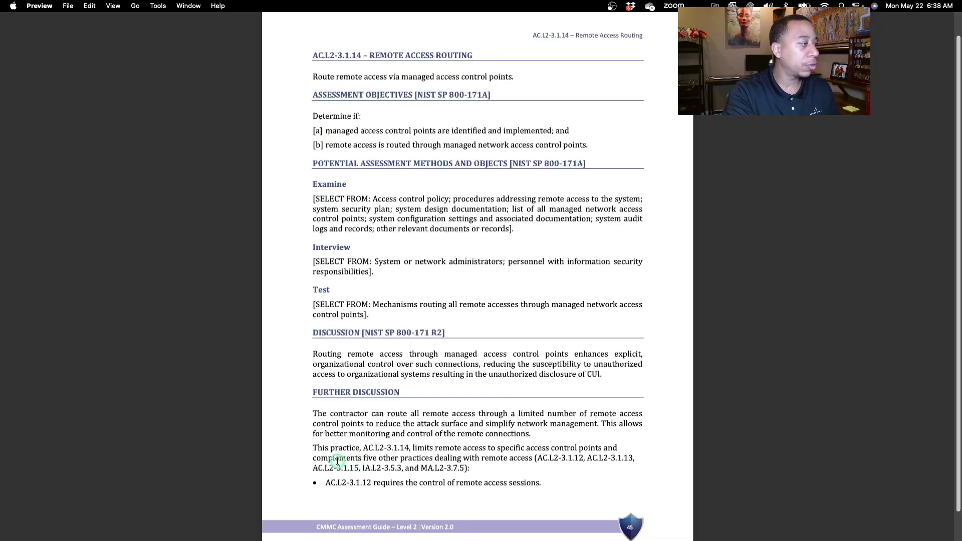
{"action": "left_click_drag", "start_coordinate": [311, 446], "coordinate": [591, 466]}
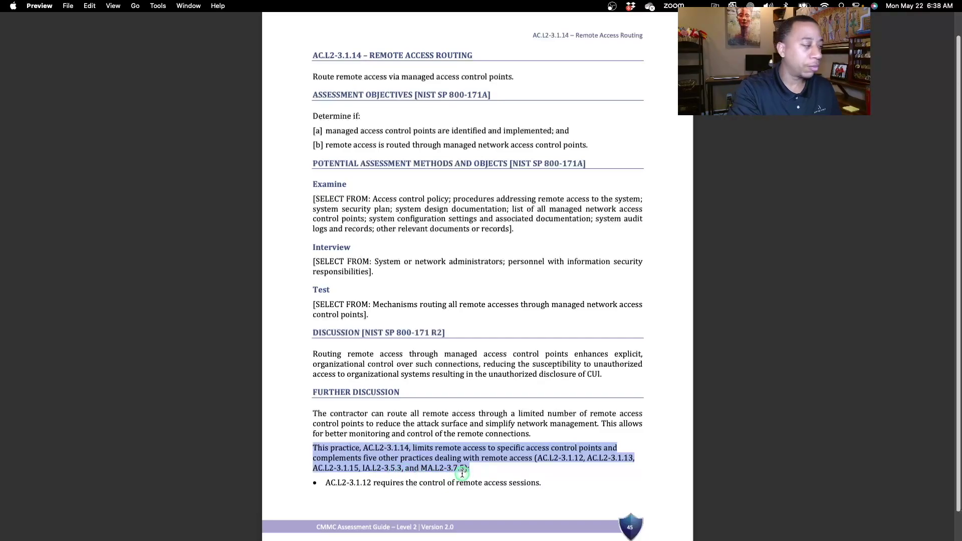
{"action": "left_click", "coordinate": [505, 472]}
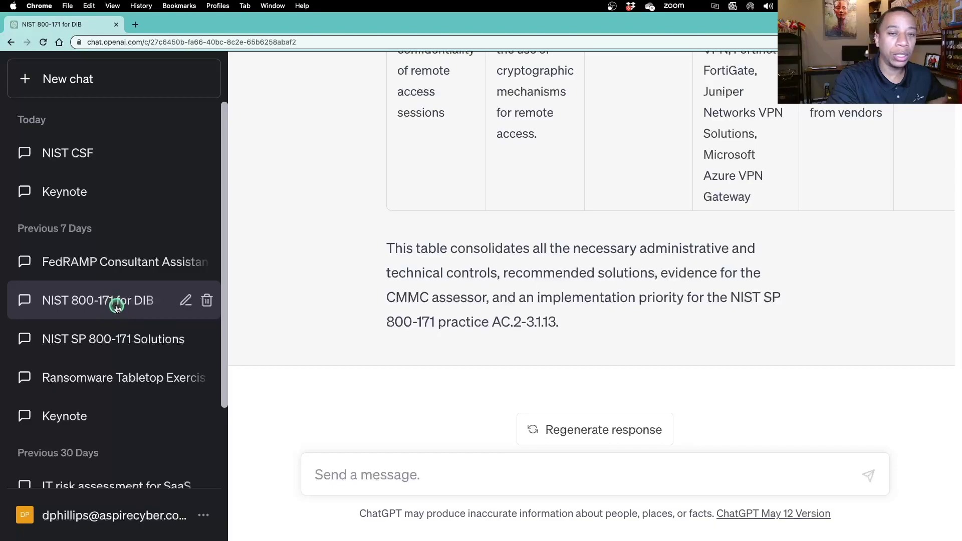
Step: Send ChatGPT the prepared prompt requesting concise admin/technical solutions and assessor evidence per objective
{"action": "type", "text": "I will provide you with the NIST SP 800-171 practices and assessment objectives. Provide me with concise responses that include administrative and technical solutions, name recommended solutions and evidence that my company can present to the external CMMC assessor to satisfy each assessment objective. I don’t need a response for this prompt."}
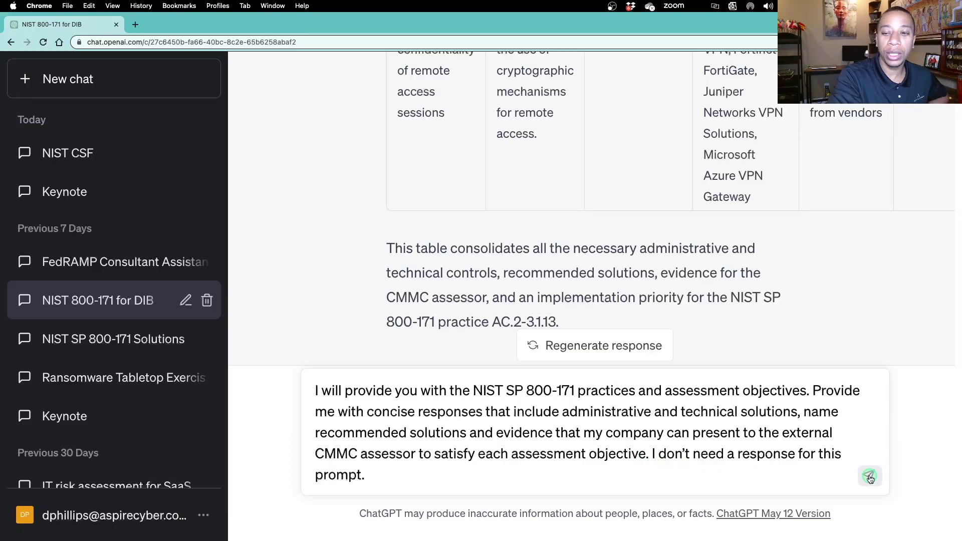
{"action": "key", "text": "Return"}
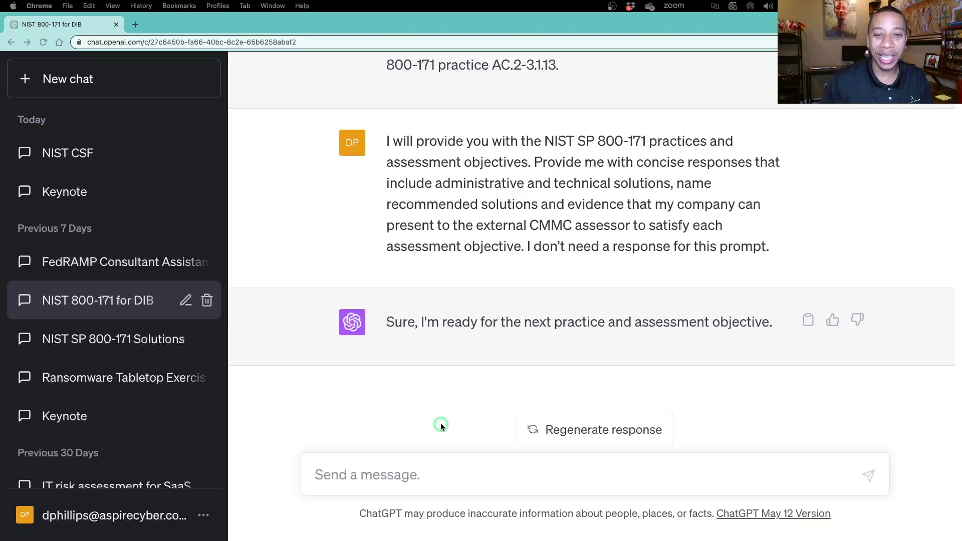
{"action": "left_click", "coordinate": [418, 473]}
Step: Submit the AC.L2-3.1.14 practice line and read the reply suggesting Palo Alto NGFW or Zscaler SASE
{"action": "type", "text": "AC.L2-3.1.14 Route remote access via managed access control points."}
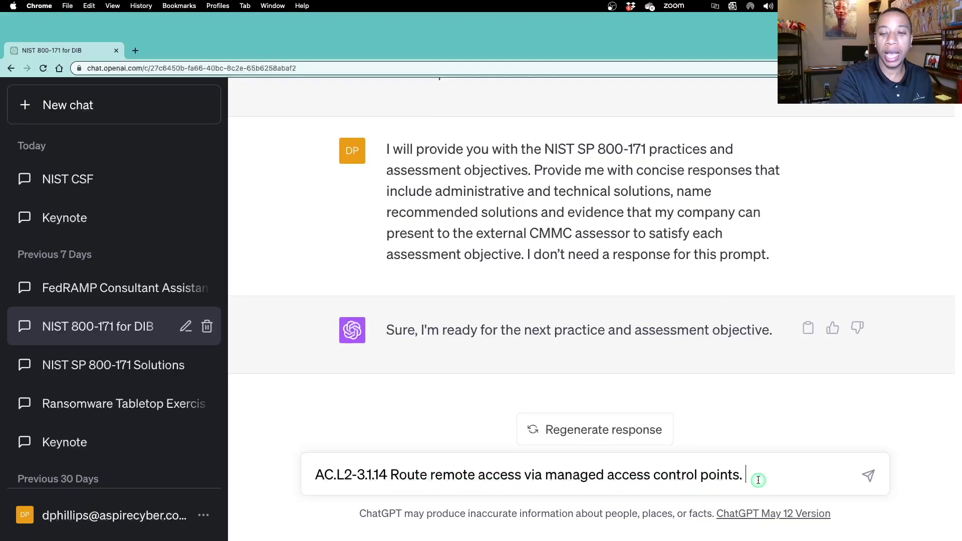
{"action": "left_click", "coordinate": [869, 476]}
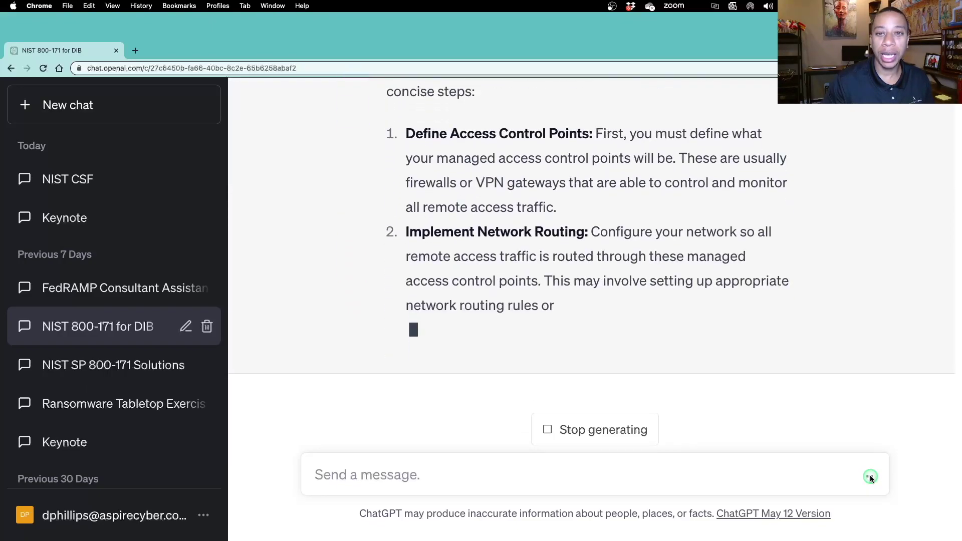
{"action": "scroll", "coordinate": [697, 283], "scroll_direction": "up", "scroll_amount": 1}
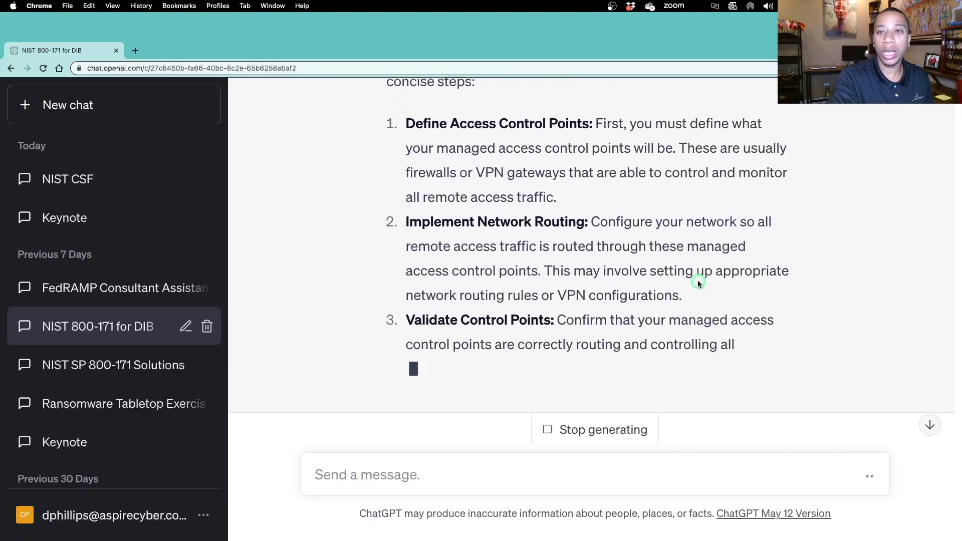
{"action": "scroll", "coordinate": [697, 283], "scroll_direction": "up", "scroll_amount": 1}
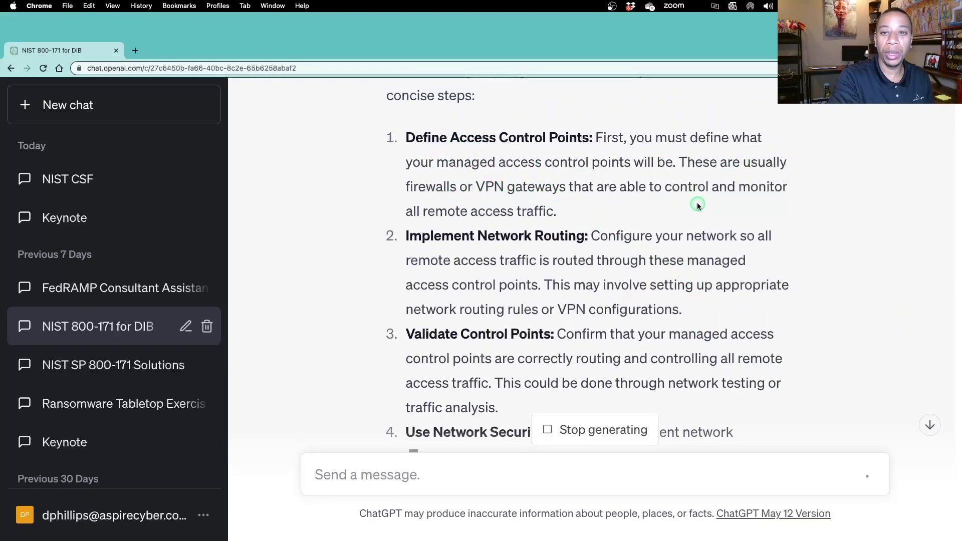
{"action": "scroll", "coordinate": [671, 223], "scroll_direction": "down", "scroll_amount": 4}
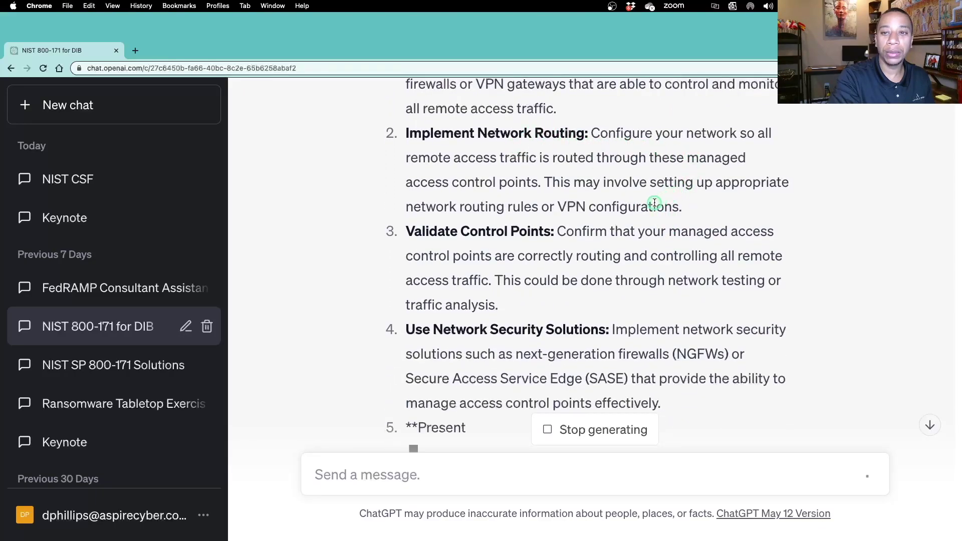
{"action": "scroll", "coordinate": [591, 221], "scroll_direction": "down", "scroll_amount": 3}
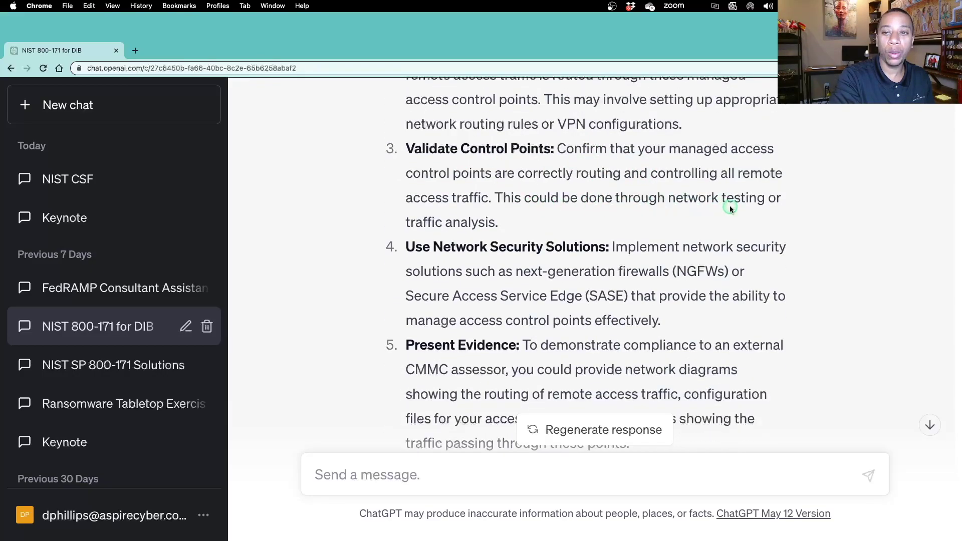
{"action": "scroll", "coordinate": [510, 210], "scroll_direction": "down", "scroll_amount": 2}
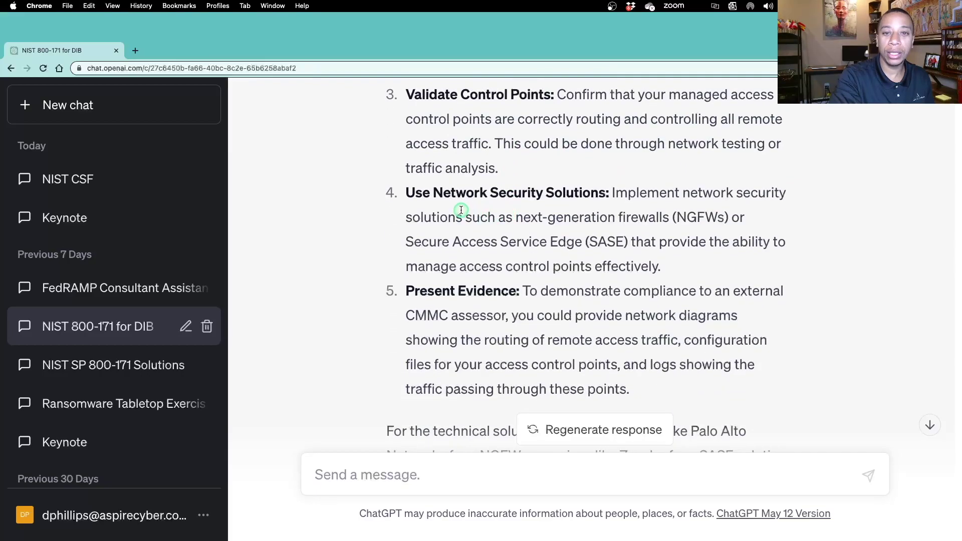
{"action": "scroll", "coordinate": [461, 211], "scroll_direction": "down", "scroll_amount": 2}
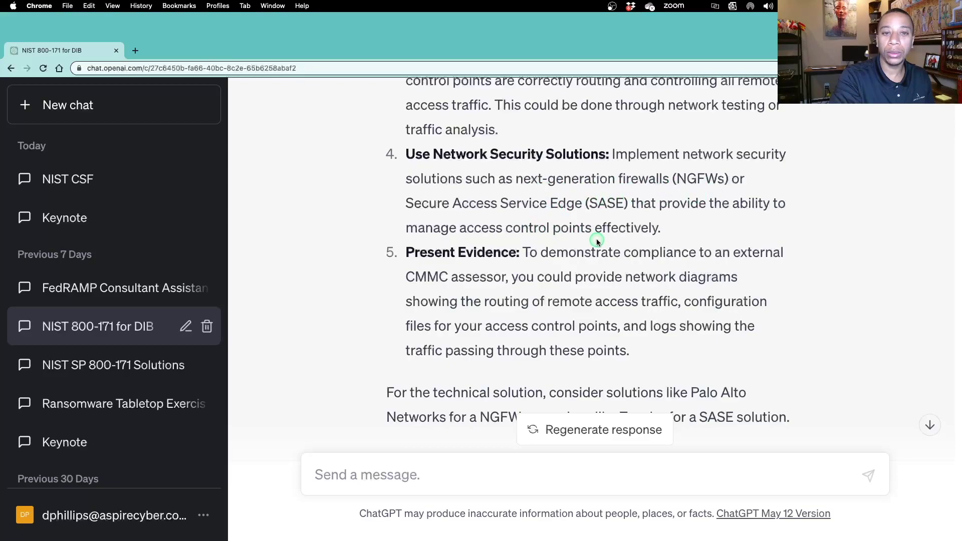
{"action": "scroll", "coordinate": [571, 237], "scroll_direction": "down", "scroll_amount": 3}
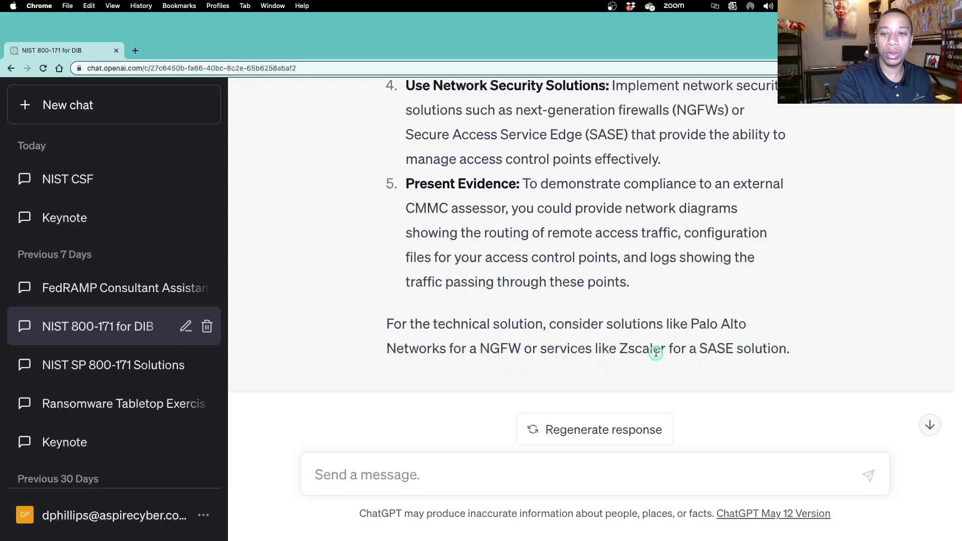
{"action": "scroll", "coordinate": [646, 310], "scroll_direction": "down", "scroll_amount": 2}
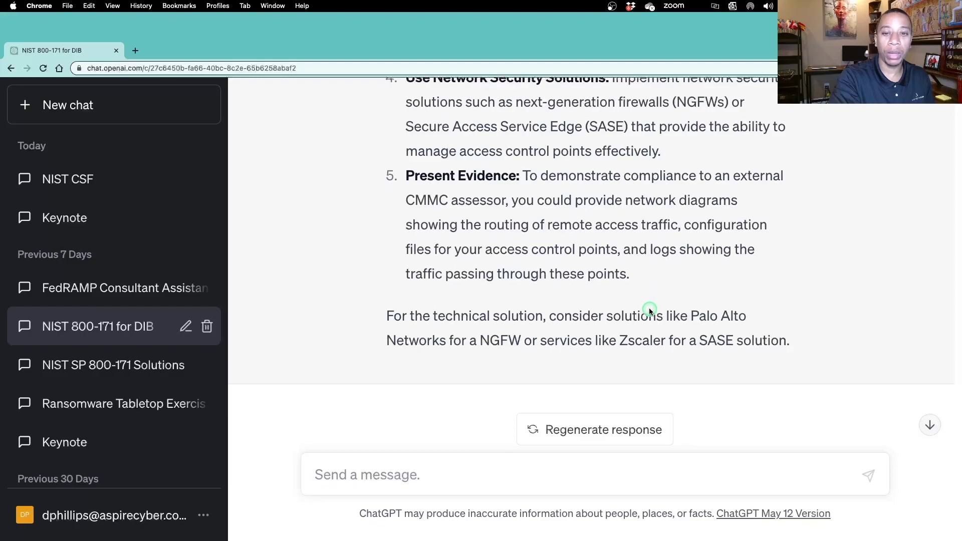
{"action": "left_click", "coordinate": [373, 475]}
{"action": "type", "text": "managed access control points are identified and implemented"}
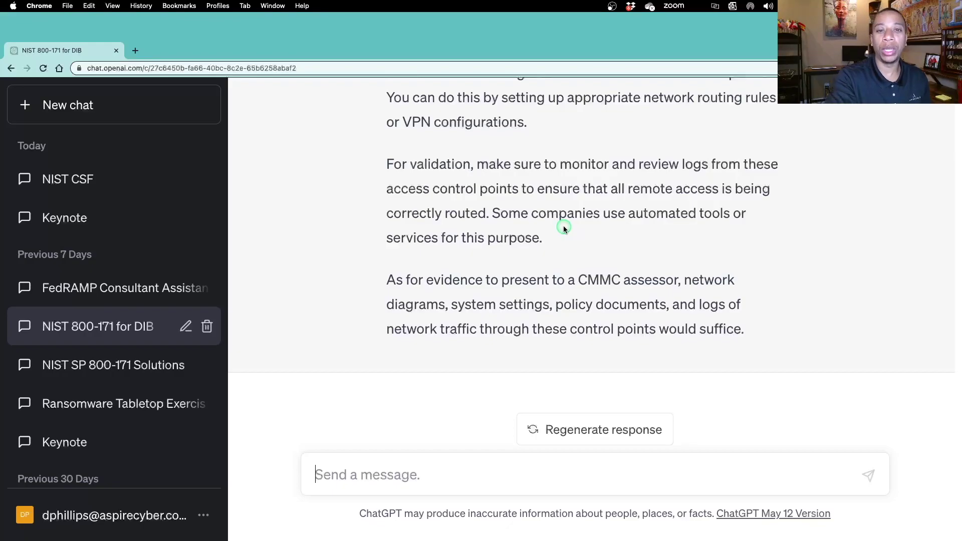
{"action": "scroll", "coordinate": [563, 228], "scroll_direction": "up", "scroll_amount": 15}
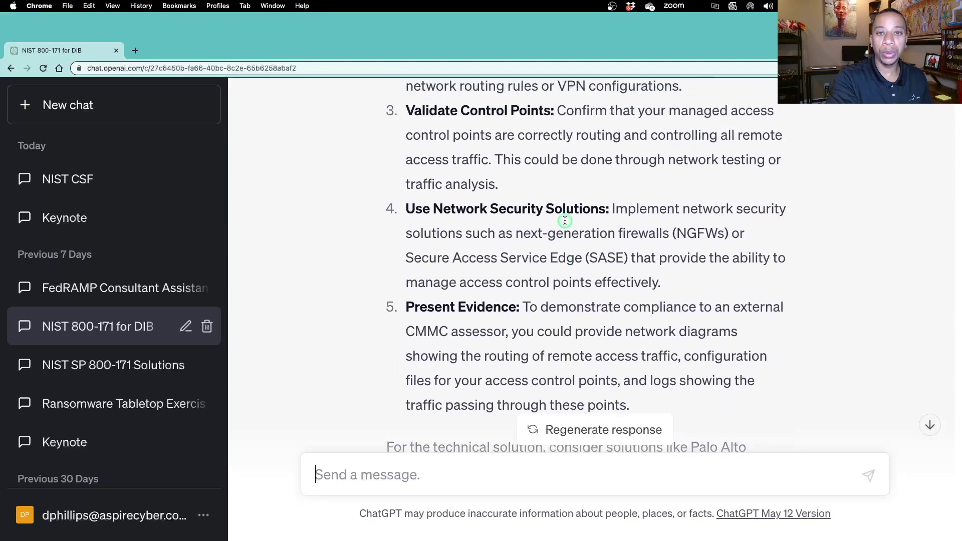
{"action": "scroll", "coordinate": [564, 220], "scroll_direction": "up", "scroll_amount": 5}
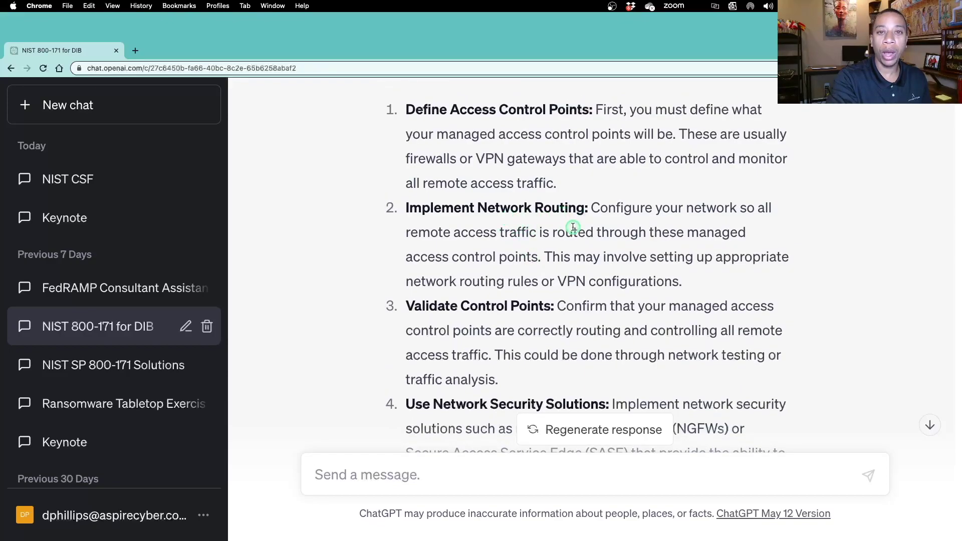
{"action": "scroll", "coordinate": [531, 235], "scroll_direction": "down", "scroll_amount": 2}
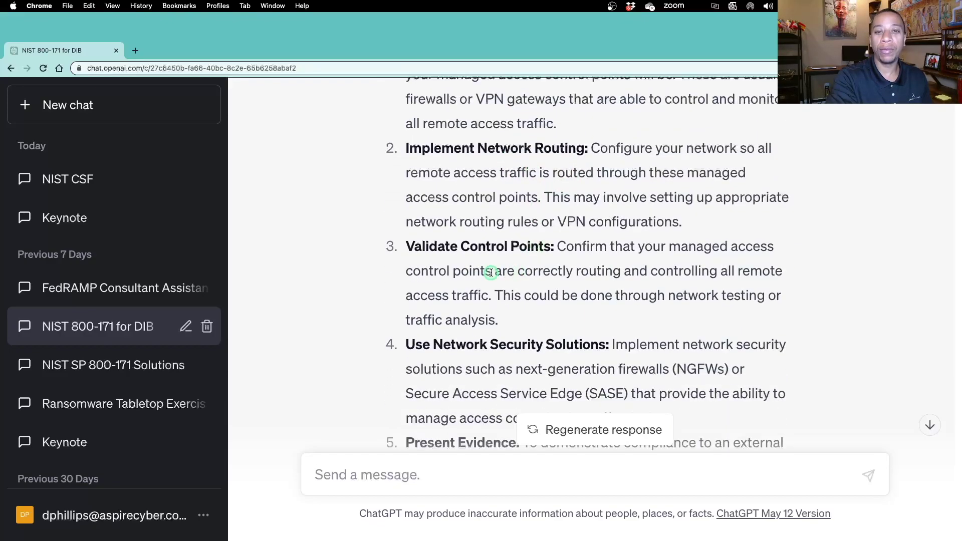
{"action": "scroll", "coordinate": [516, 261], "scroll_direction": "down", "scroll_amount": 3}
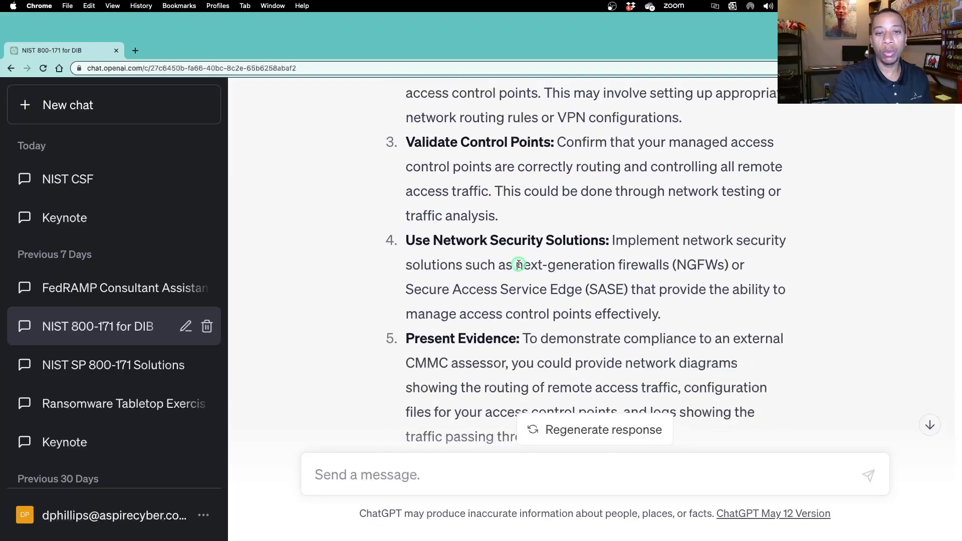
{"action": "scroll", "coordinate": [518, 268], "scroll_direction": "down", "scroll_amount": 2}
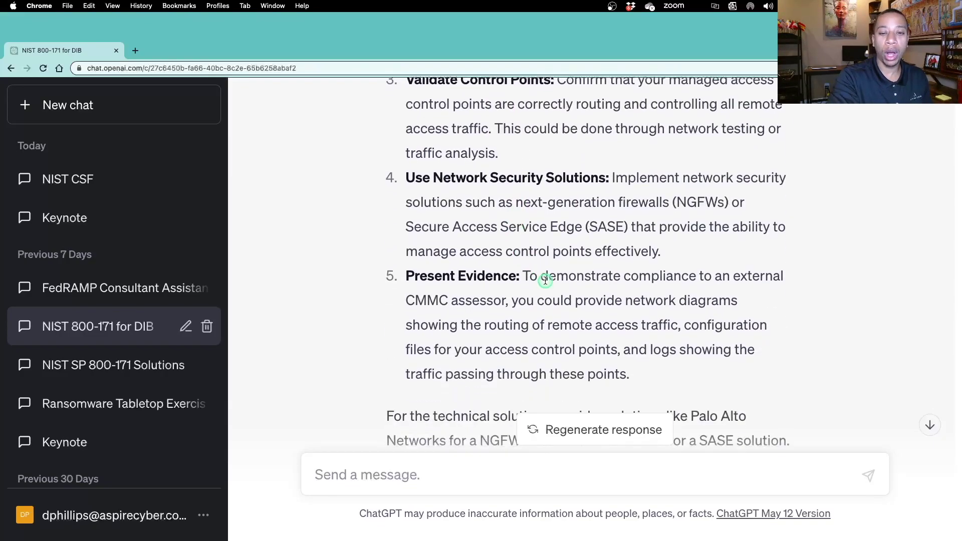
{"action": "scroll", "coordinate": [545, 279], "scroll_direction": "up", "scroll_amount": 10}
{"action": "scroll", "coordinate": [569, 242], "scroll_direction": "down", "scroll_amount": 2}
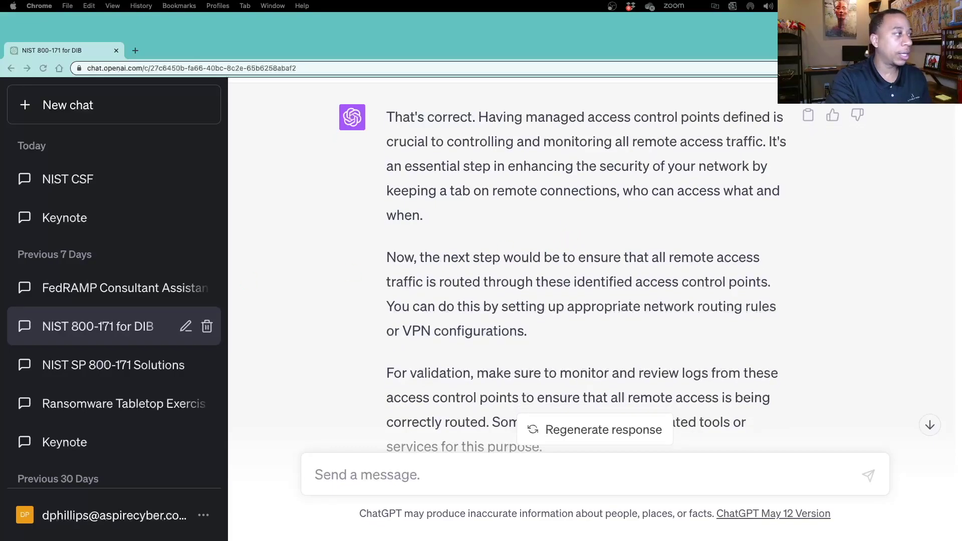
{"action": "left_click", "coordinate": [391, 488]}
{"action": "type", "text": "remote access is routed through managed network access control points"}
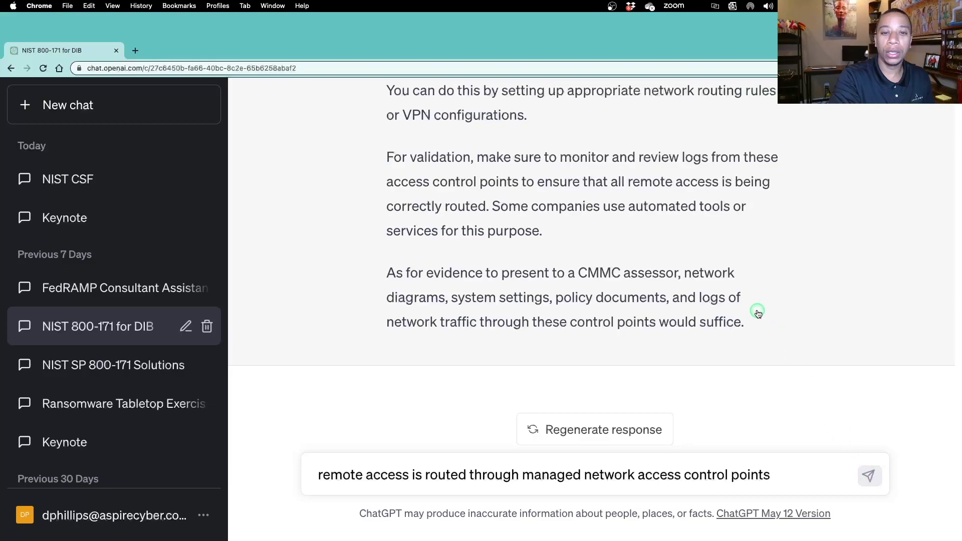
Step: Send the remote-access routing statement and get evidence advice: traffic logs, configuration settings, policy documents
{"action": "key", "text": "Return"}
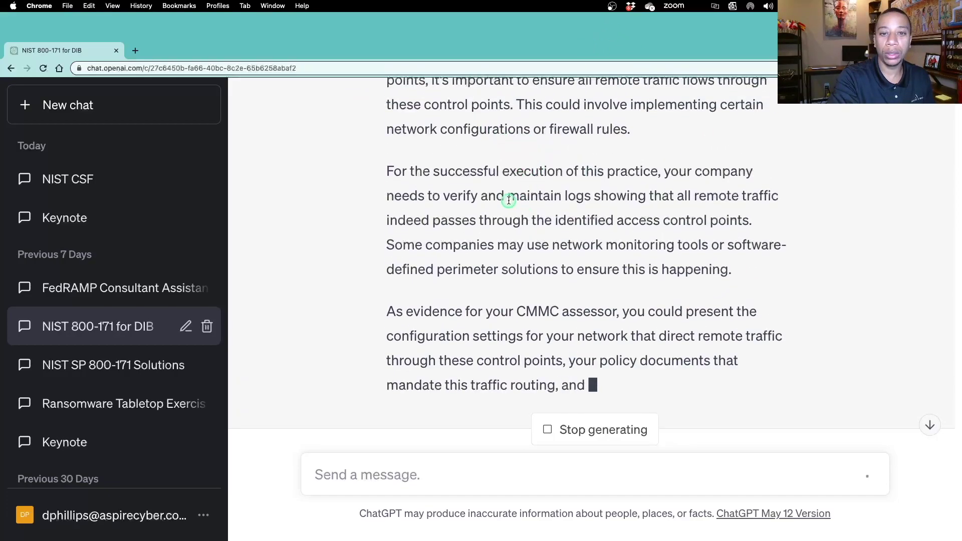
{"action": "left_click", "coordinate": [495, 479]}
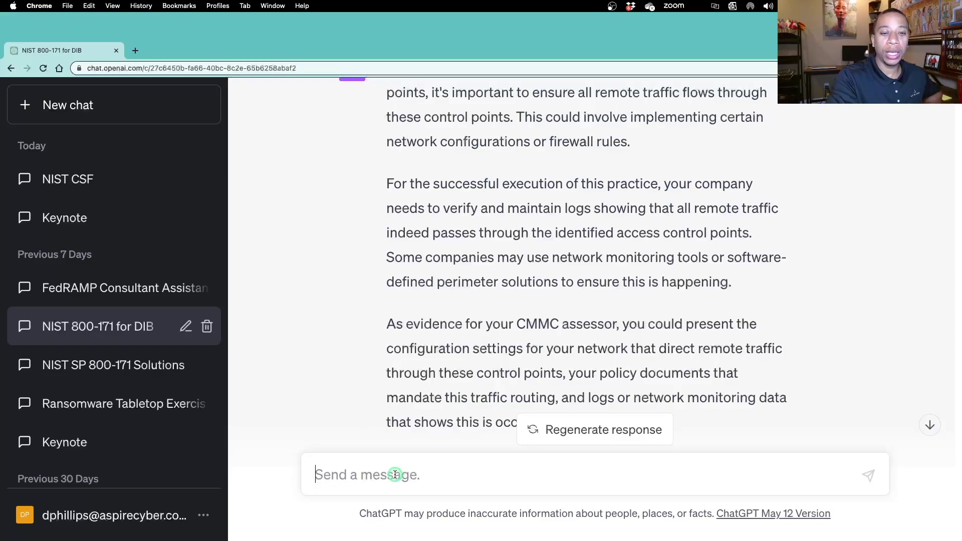
Step: Request a cloud-only BYOD small-business example and review its Priority/Task/Solution table
{"action": "type", "text": "Give me a practical example how a small business would satisfy this practice and assessment objectives. All employees work remotely, and all in-scope systems are in the cloud. The company permits BYOD."}
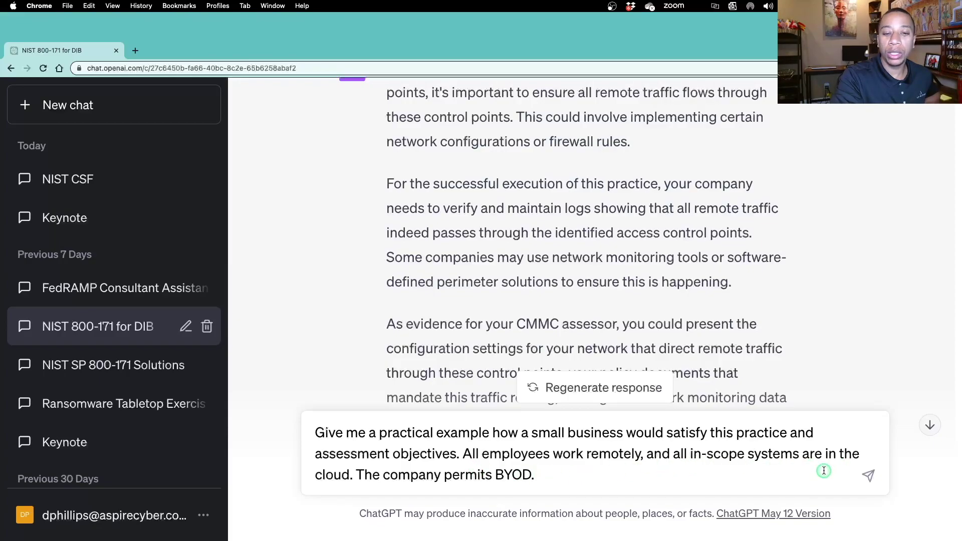
{"action": "left_click", "coordinate": [866, 477]}
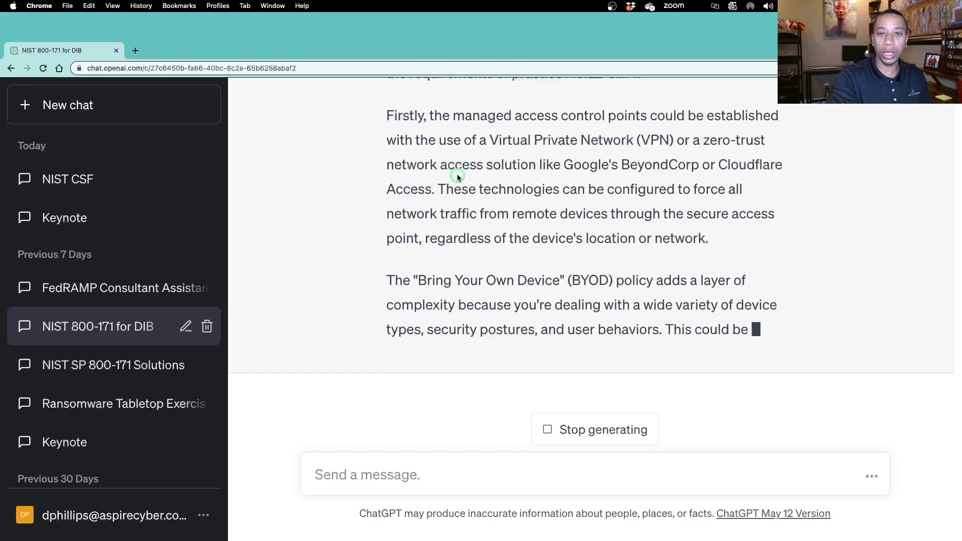
{"action": "scroll", "coordinate": [606, 179], "scroll_direction": "up", "scroll_amount": 1}
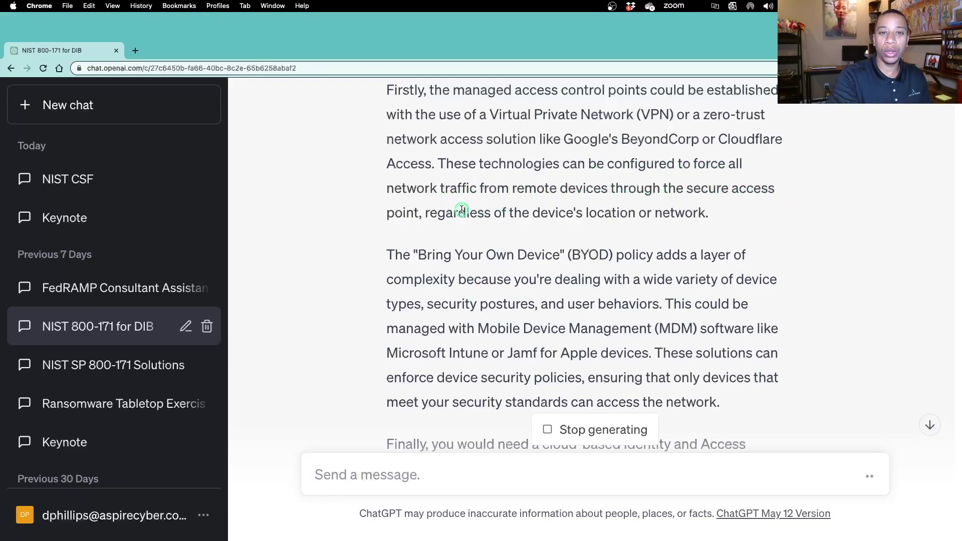
{"action": "scroll", "coordinate": [551, 231], "scroll_direction": "down", "scroll_amount": 1}
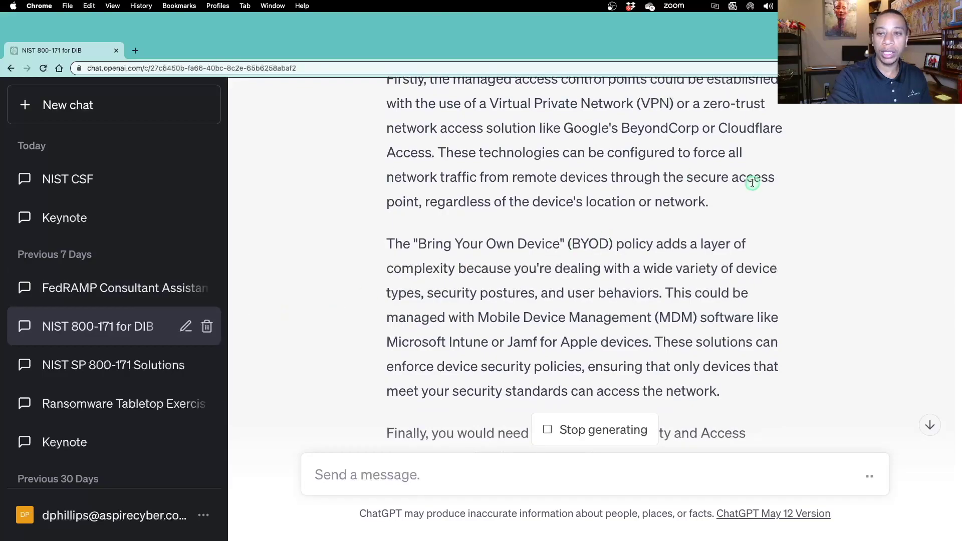
{"action": "scroll", "coordinate": [670, 294], "scroll_direction": "down", "scroll_amount": 4}
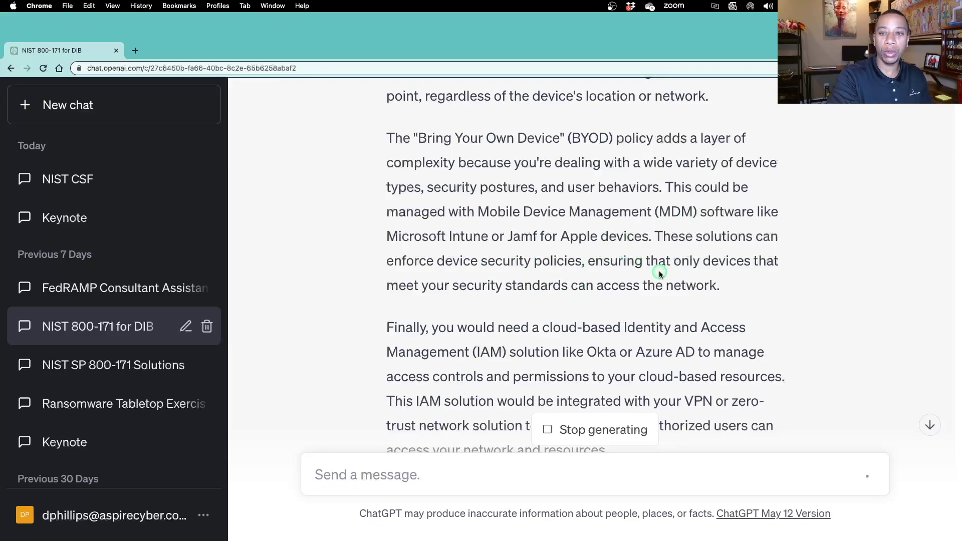
{"action": "scroll", "coordinate": [456, 138], "scroll_direction": "down", "scroll_amount": 5}
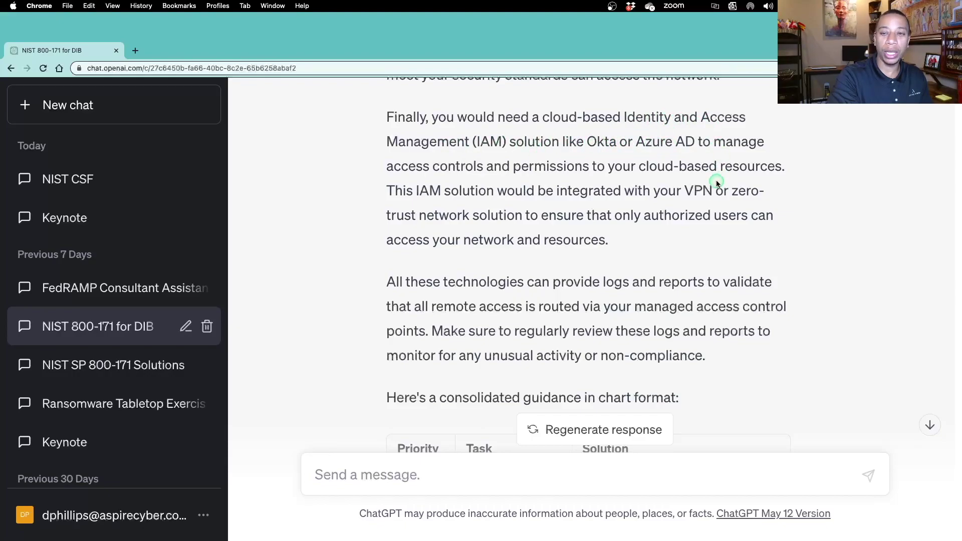
{"action": "scroll", "coordinate": [413, 185], "scroll_direction": "down", "scroll_amount": 3}
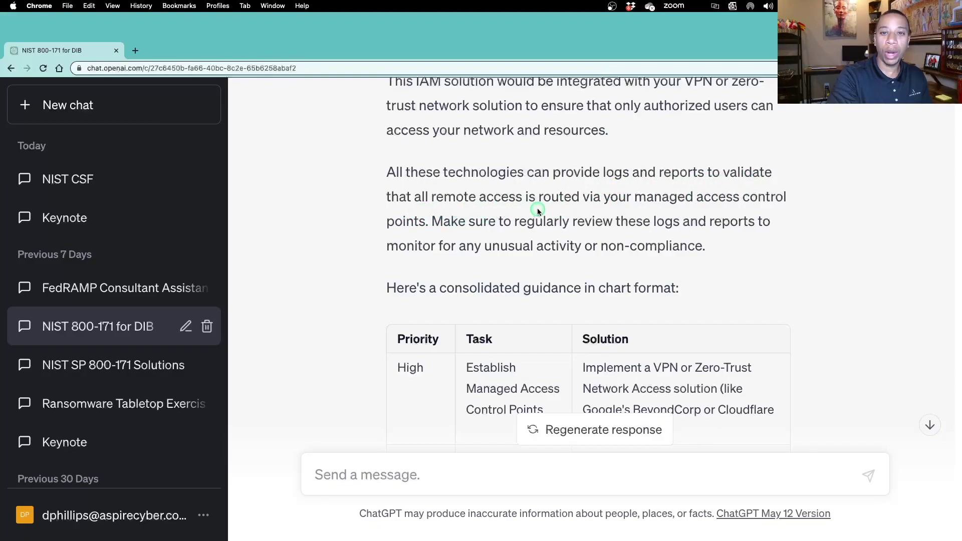
{"action": "scroll", "coordinate": [699, 213], "scroll_direction": "down", "scroll_amount": 1}
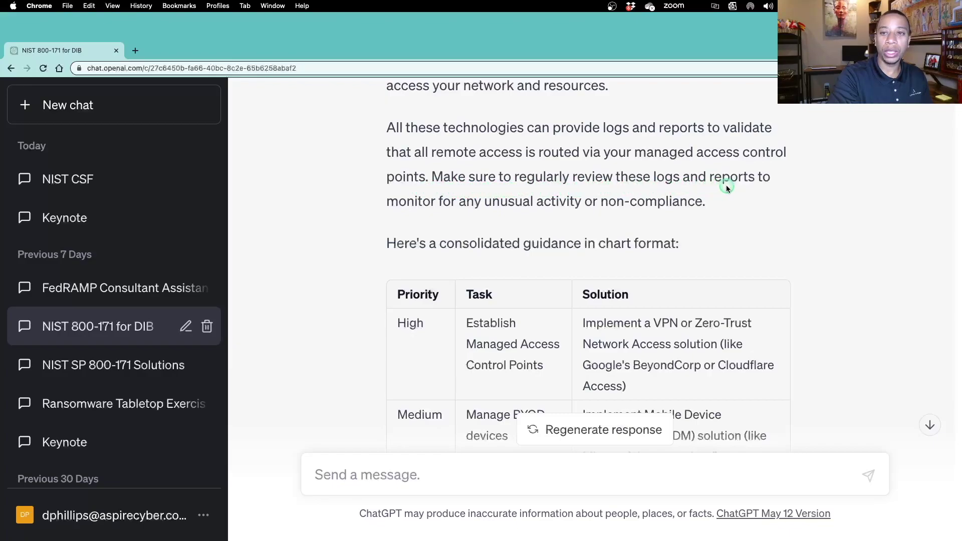
{"action": "scroll", "coordinate": [610, 225], "scroll_direction": "down", "scroll_amount": 3}
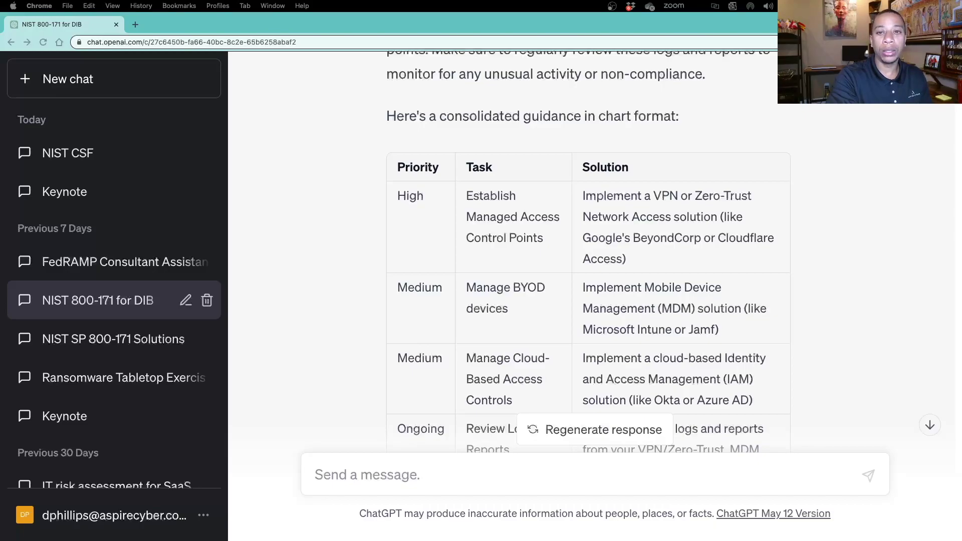
{"action": "scroll", "coordinate": [465, 449], "scroll_direction": "down", "scroll_amount": 5}
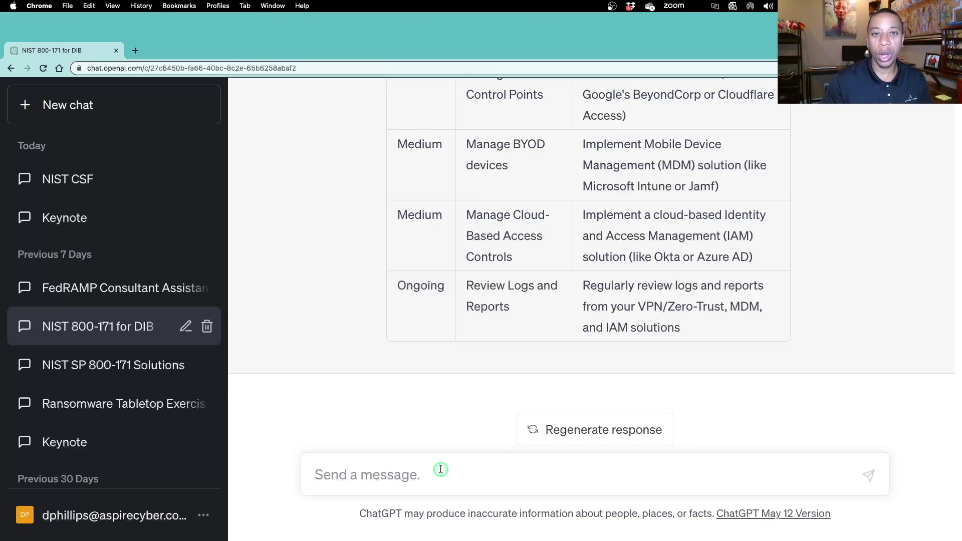
Step: Send the project-plan consolidation prompt, correcting the practice number from 3.1.7 to 3.1.14
{"action": "left_click", "coordinate": [440, 469]}
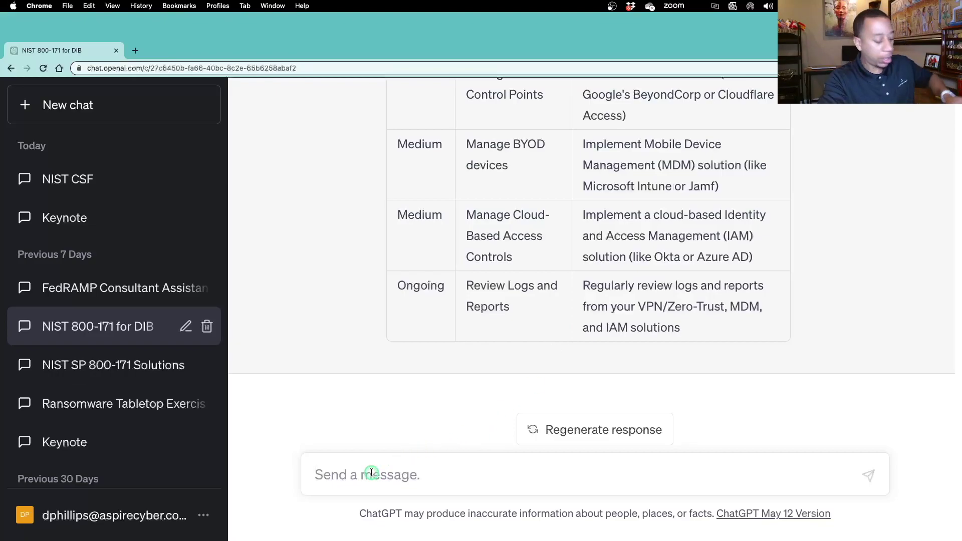
{"action": "type", "text": "\\nIn chart format, consolidate all the guidance that you provided for 3.1.7 into a project plan. include administrative controls and names of specific technical solutions\\n"}
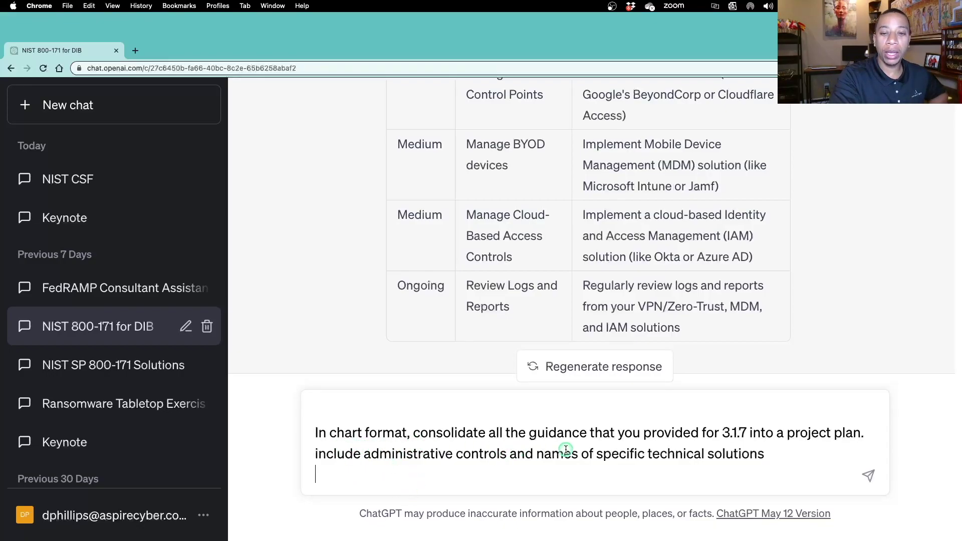
{"action": "left_click", "coordinate": [746, 432]}
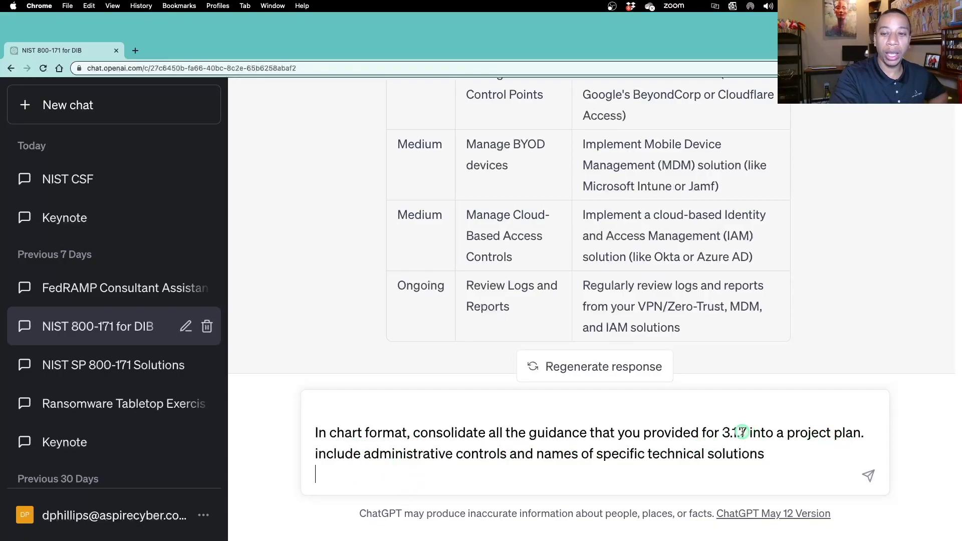
{"action": "key", "text": "BackSpace"}
{"action": "type", "text": "14"}
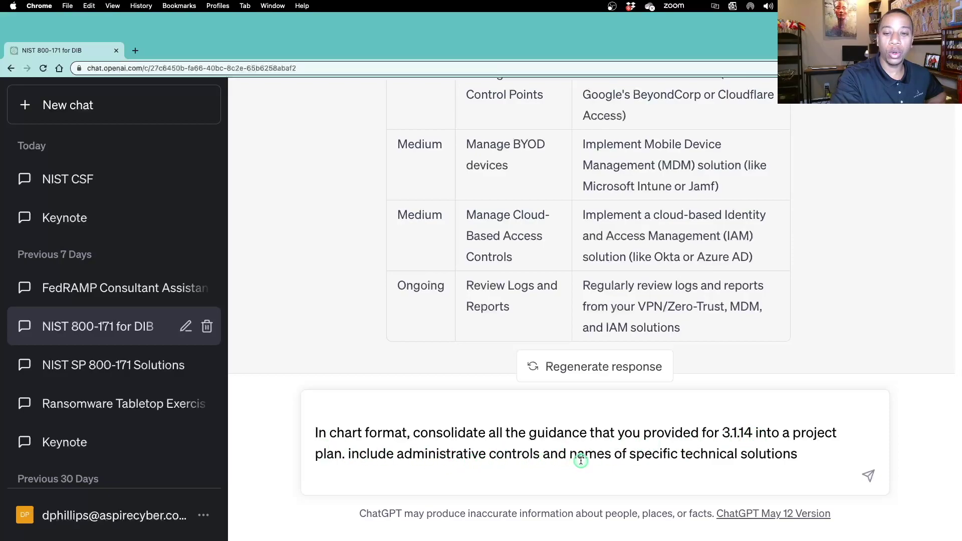
{"action": "left_click", "coordinate": [867, 476]}
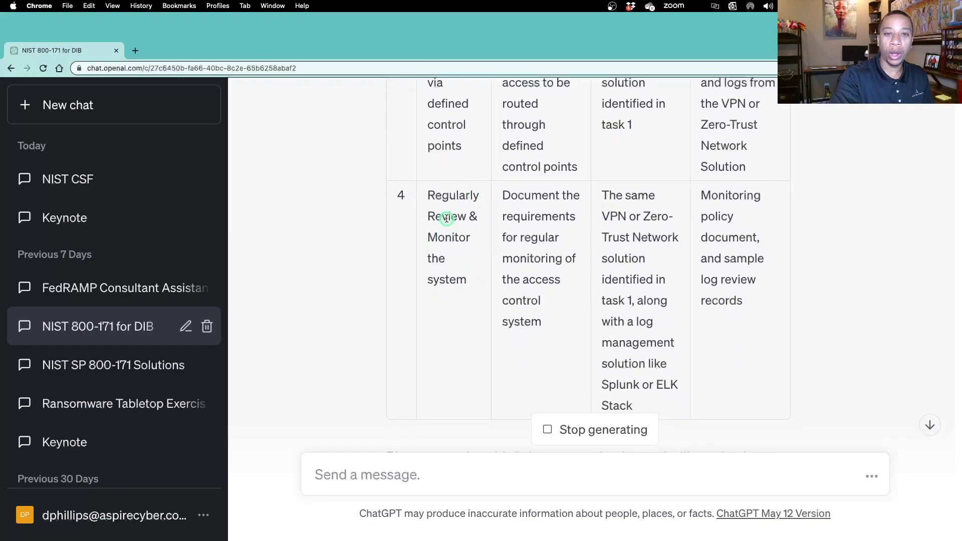
Step: Review the finished four-task 3.1.14 table, including task 4's monitoring policy and log review evidence
{"action": "scroll", "coordinate": [501, 239], "scroll_direction": "up", "scroll_amount": 10}
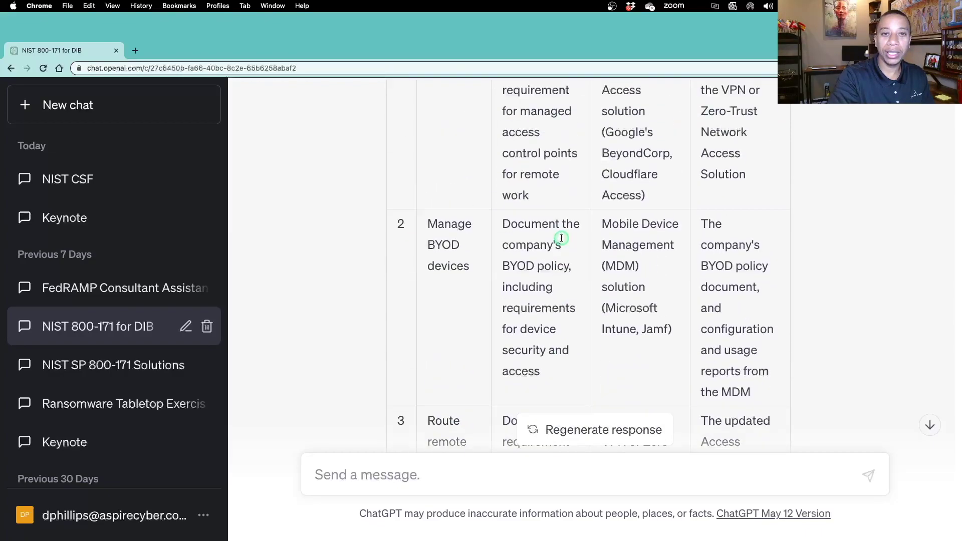
{"action": "scroll", "coordinate": [561, 238], "scroll_direction": "down", "scroll_amount": 5}
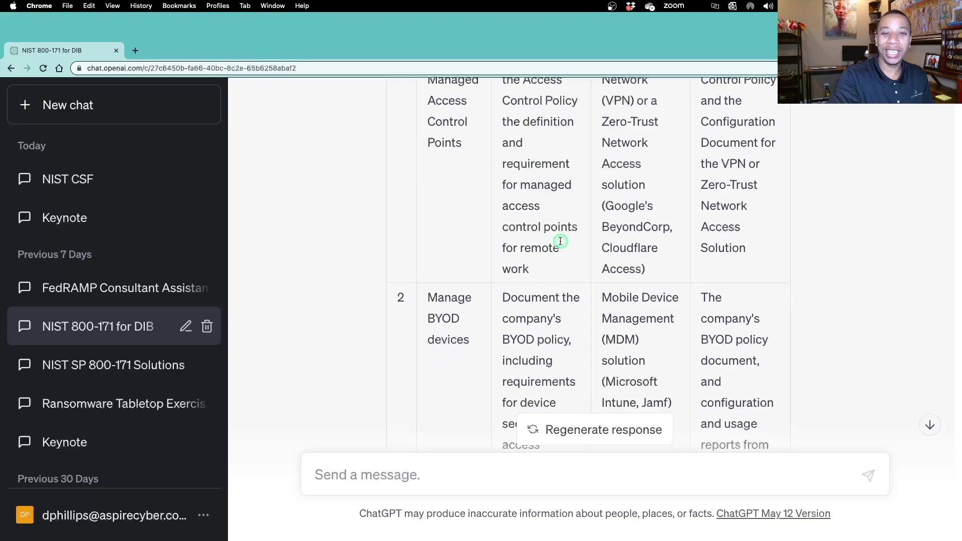